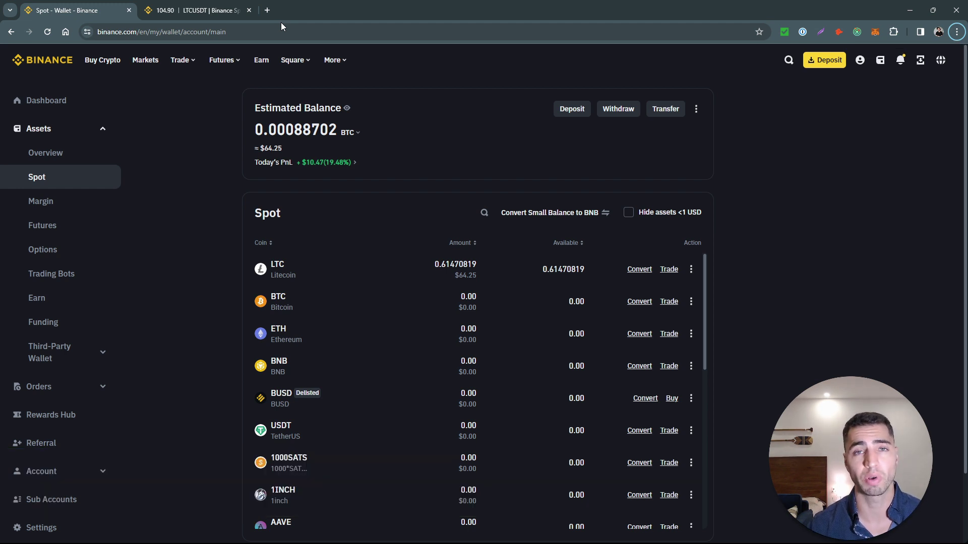
{"action": "key", "text": "ctrl+t"}
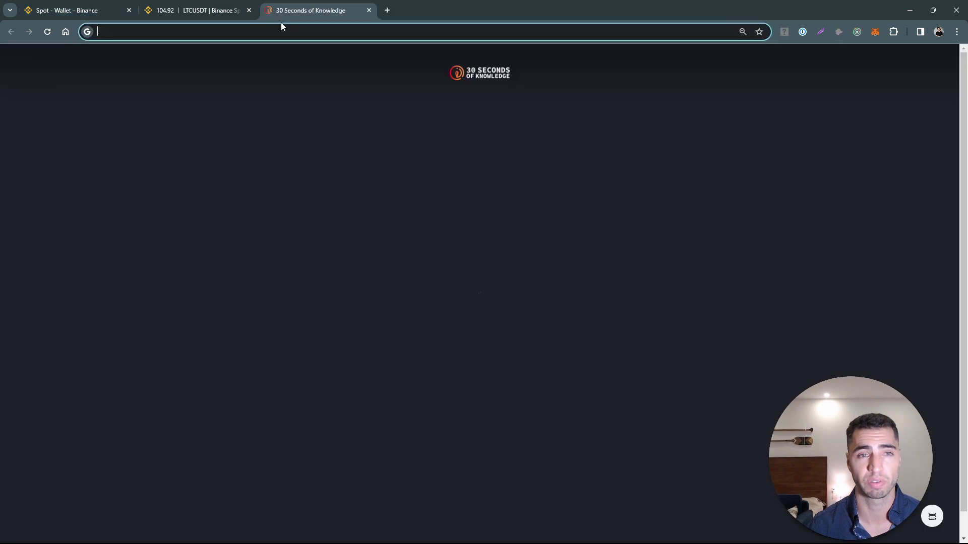
{"action": "type", "text": "www.qortal.dev"}
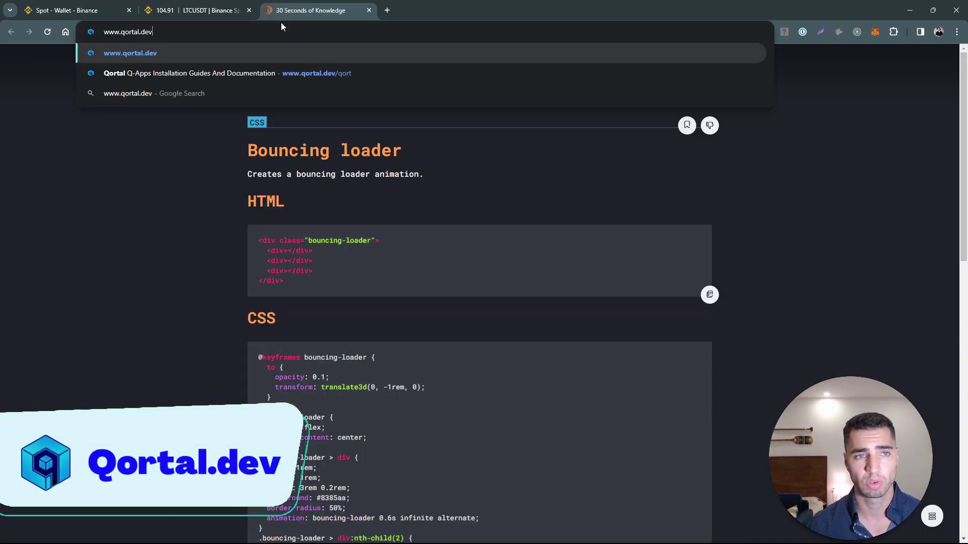
{"action": "key", "text": "Return"}
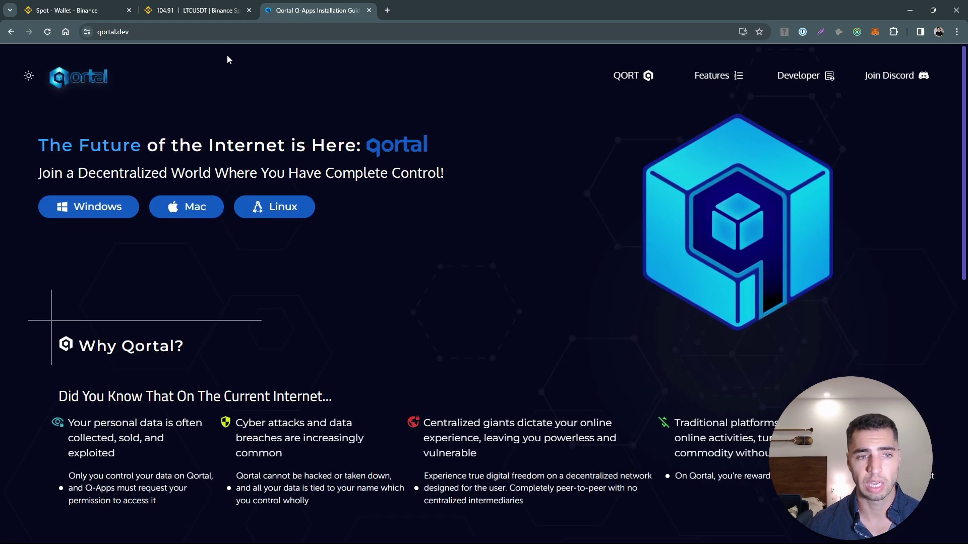
{"action": "left_click", "coordinate": [127, 214]}
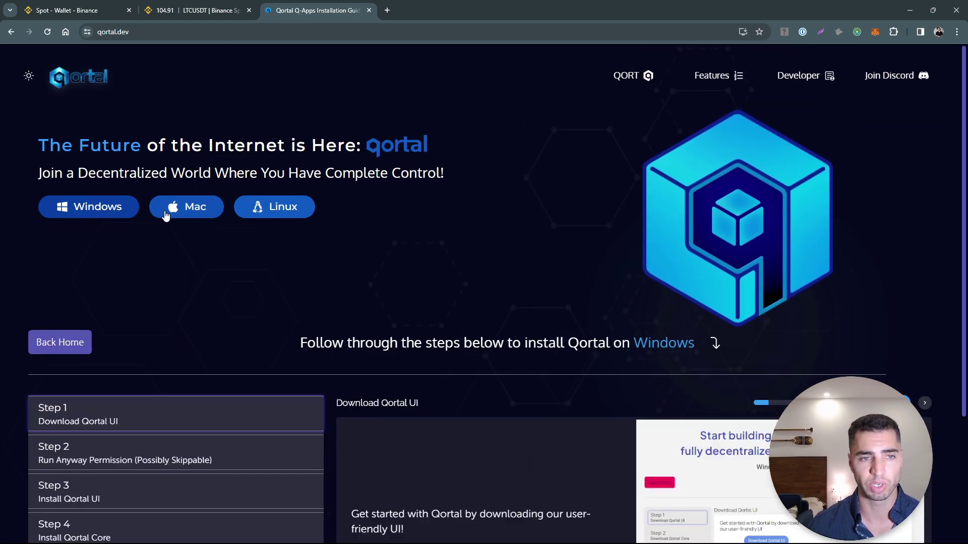
{"action": "scroll", "coordinate": [305, 328], "scroll_direction": "down", "scroll_amount": 3}
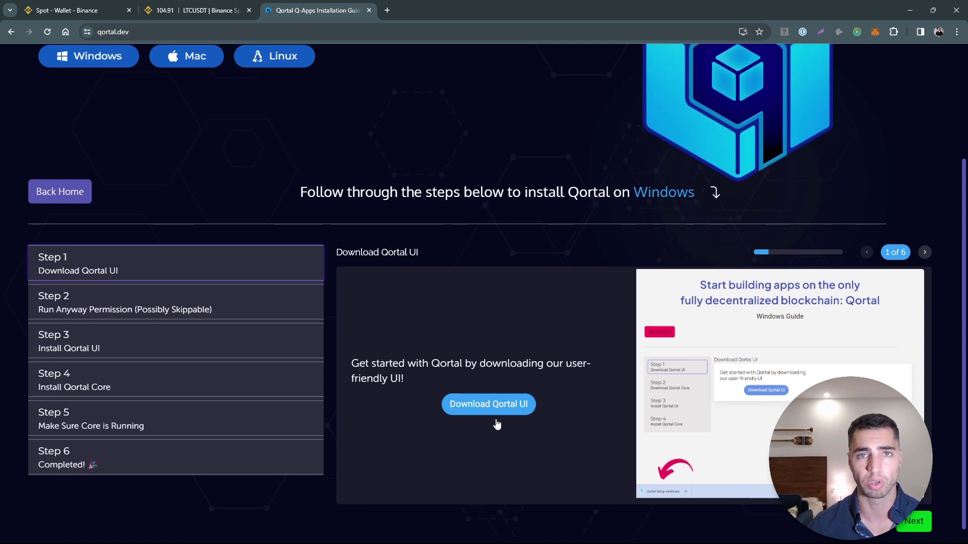
{"action": "scroll", "coordinate": [539, 362], "scroll_direction": "up", "scroll_amount": 2}
{"action": "scroll", "coordinate": [540, 361], "scroll_direction": "up", "scroll_amount": 1}
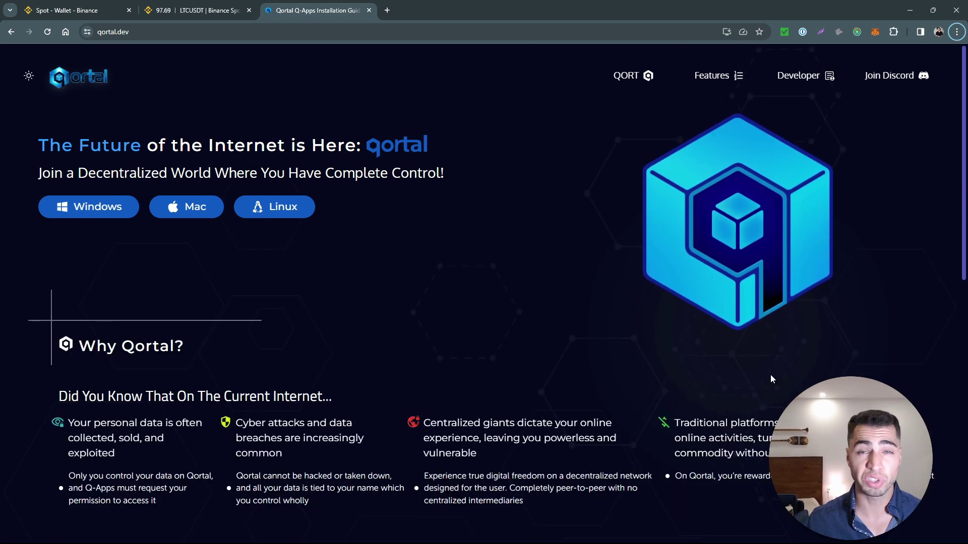
Switch to the Qortal app and start creating a new account, proceeding to the name and password form
{"action": "mouse_move", "coordinate": [856, 541]}
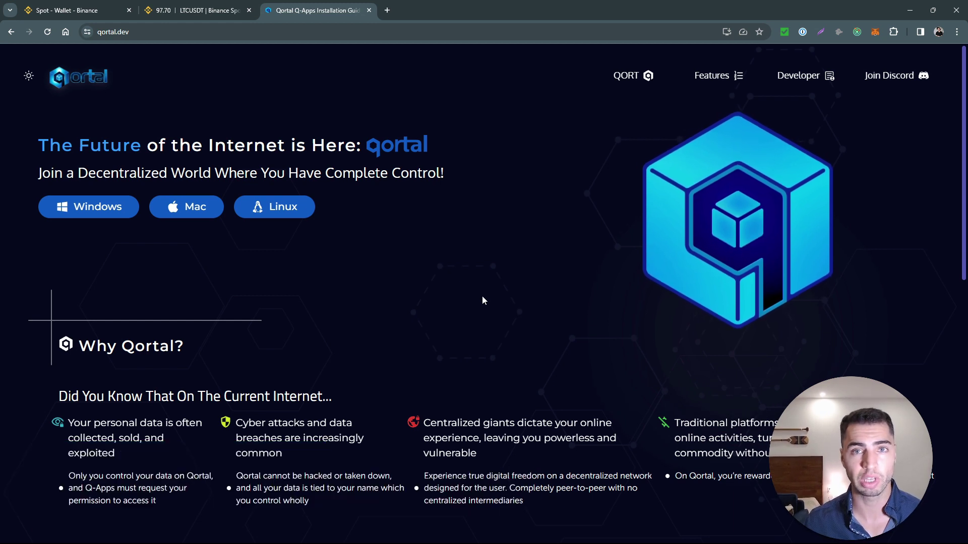
{"action": "left_click", "coordinate": [127, 533]}
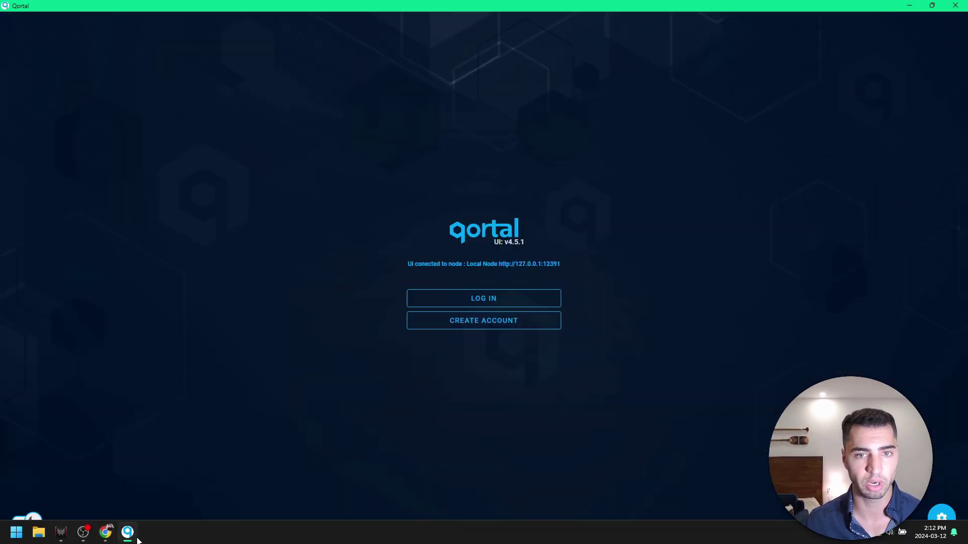
{"action": "left_click", "coordinate": [487, 327]}
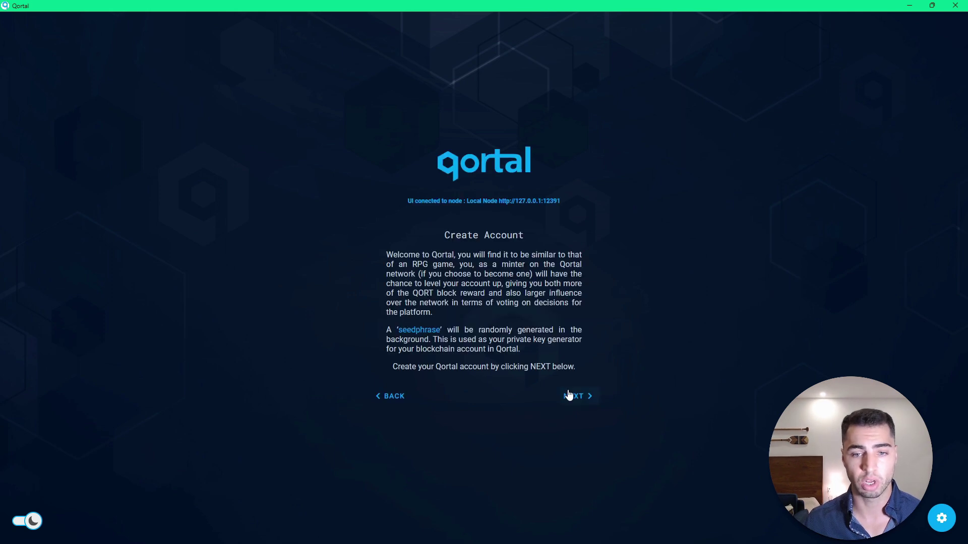
{"action": "left_click", "coordinate": [587, 404]}
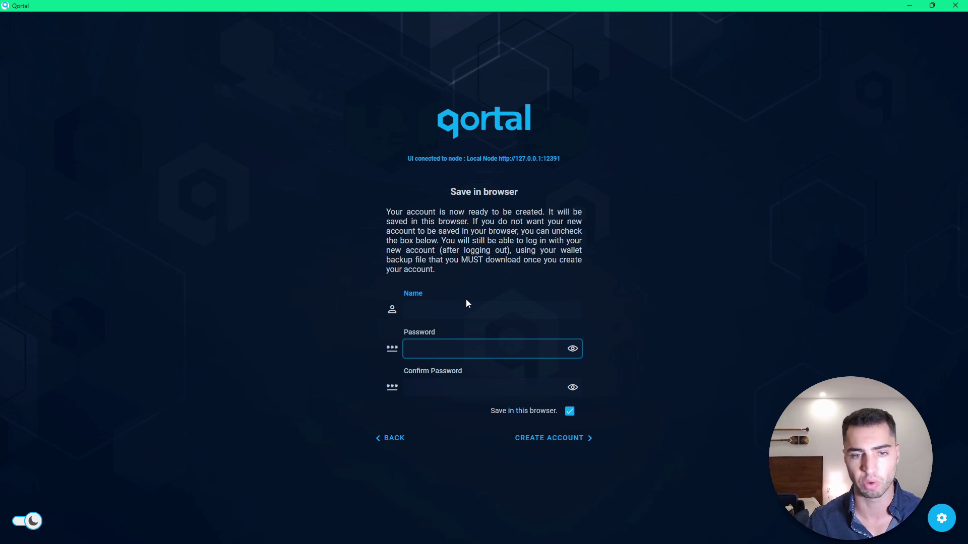
Enter the account holder's first name as the account name, and fill in and confirm the account password
{"action": "type", "text": "Justin"}
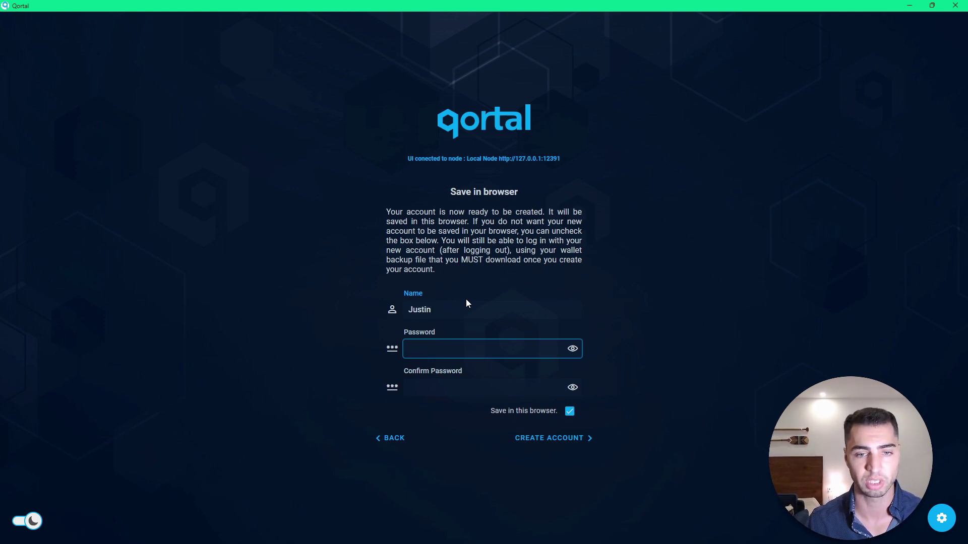
{"action": "key", "text": "Tab"}
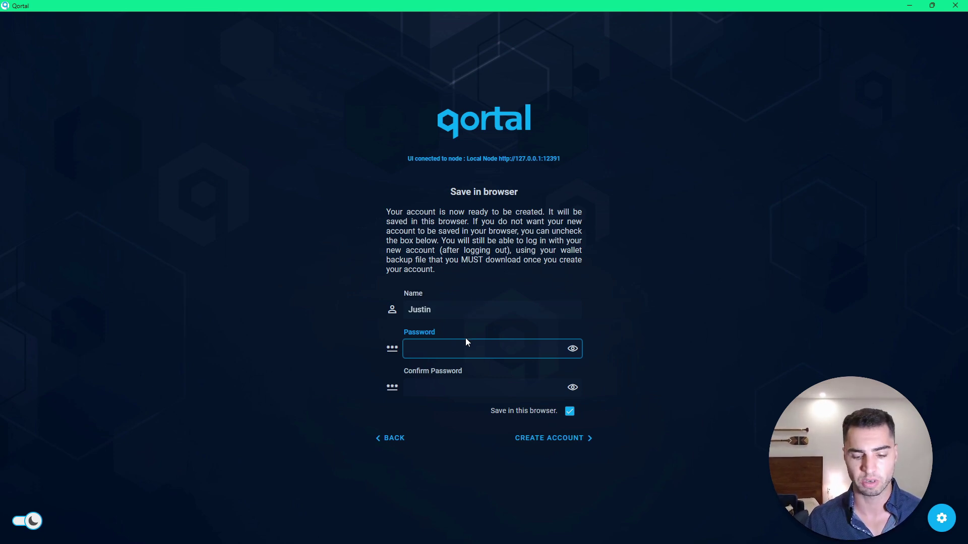
{"action": "type", "text": "*********"}
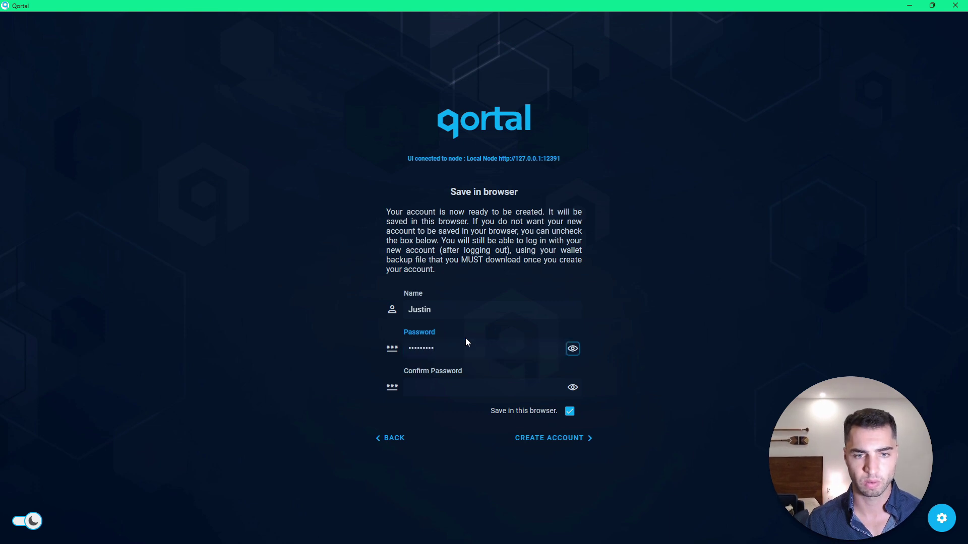
{"action": "key", "text": "Tab"}
{"action": "type", "text": "*********"}
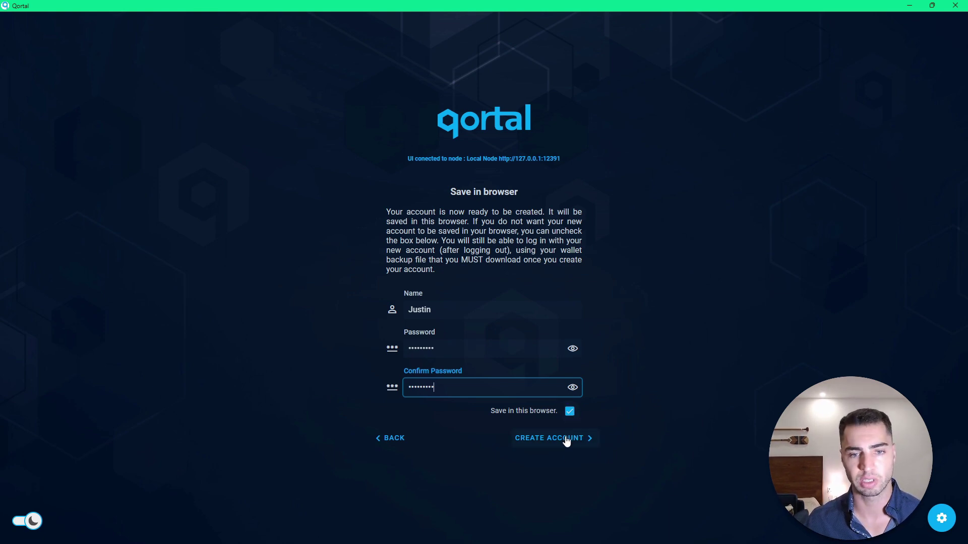
Append "Trading Account" to the account name and create the account with saving in this browser enabled
{"action": "left_click", "coordinate": [461, 310]}
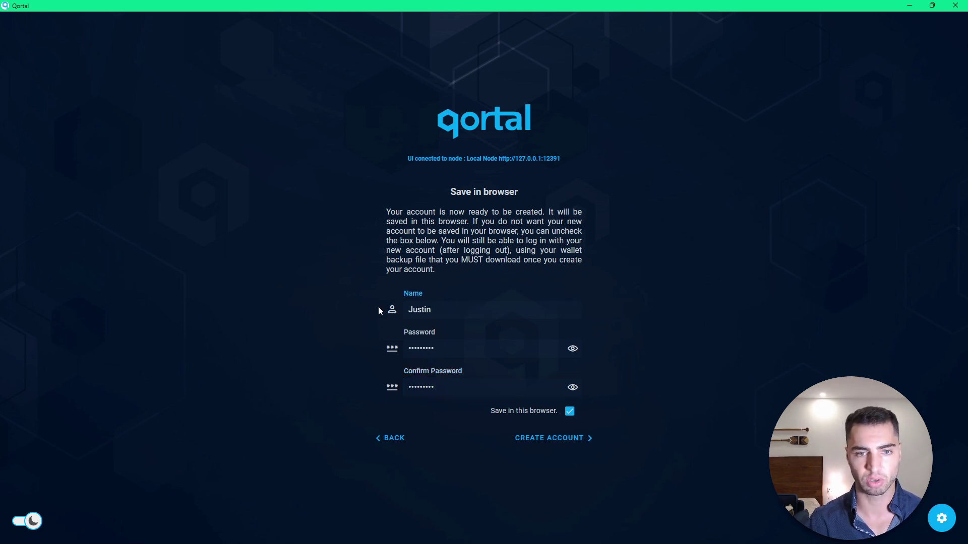
{"action": "type", "text": "Trading Acc"}
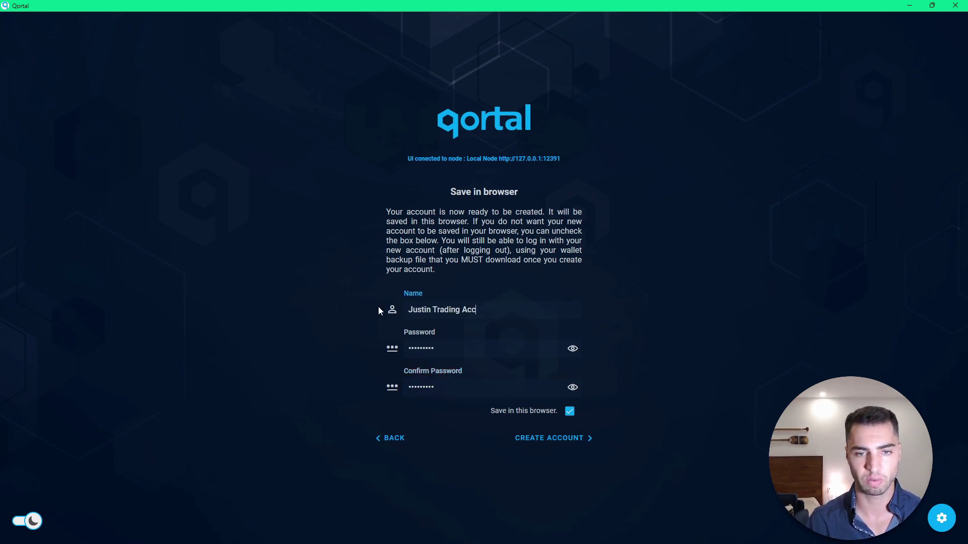
{"action": "type", "text": "ount"}
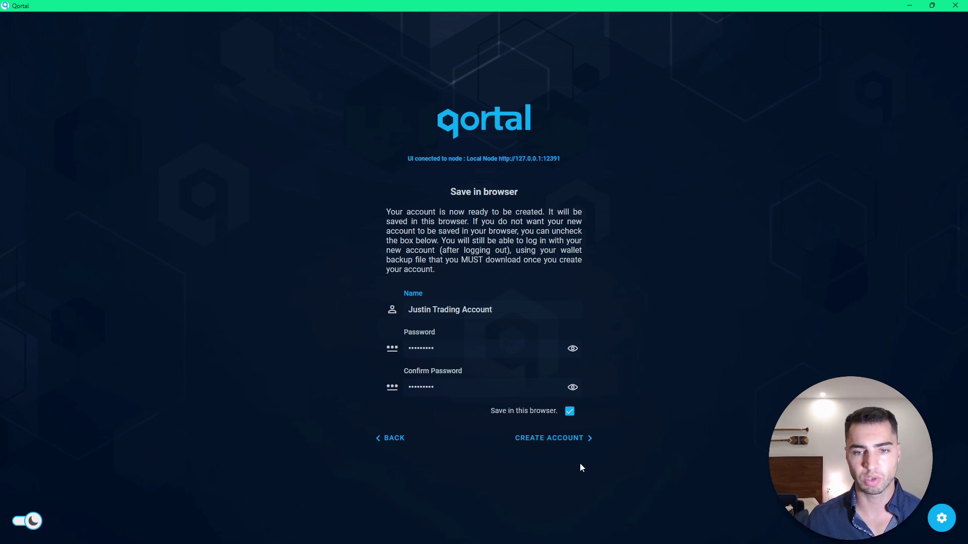
{"action": "left_click", "coordinate": [578, 441]}
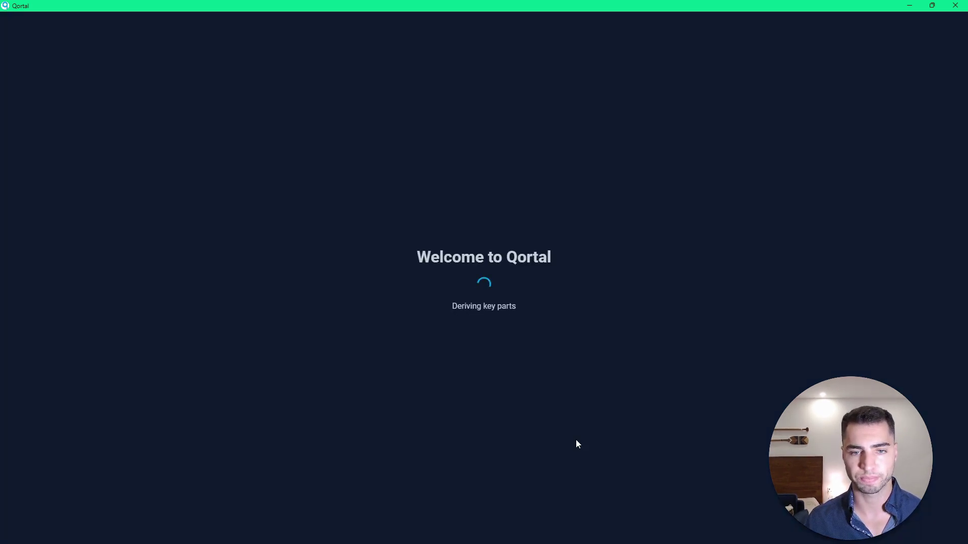
Save the wallet backup file to another folder on the computer and continue into the new account
{"action": "left_click", "coordinate": [568, 372]}
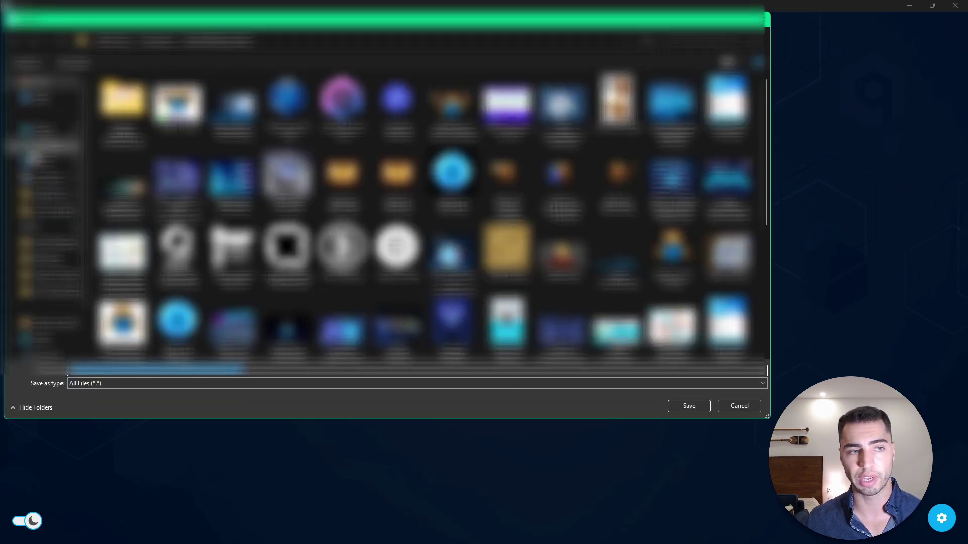
{"action": "left_click", "coordinate": [43, 147]}
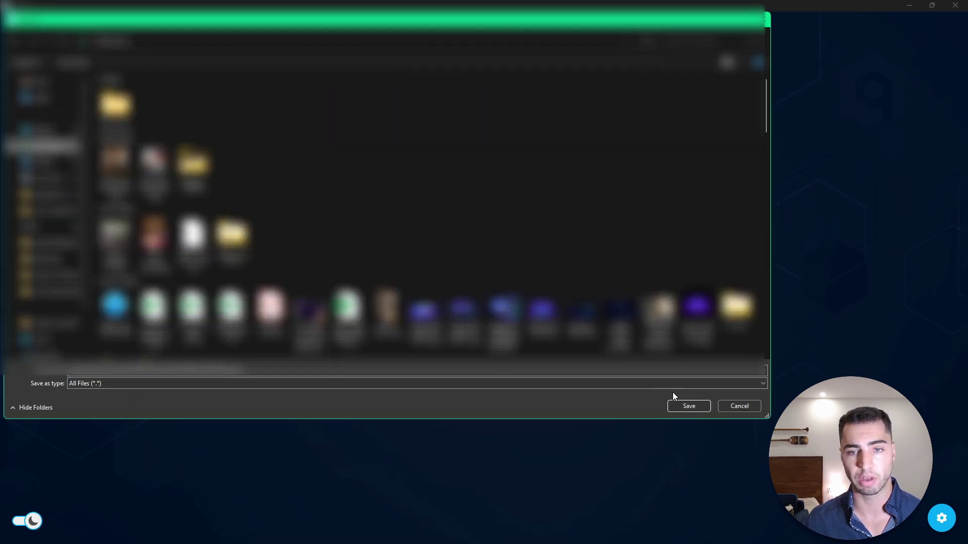
{"action": "left_click", "coordinate": [692, 407]}
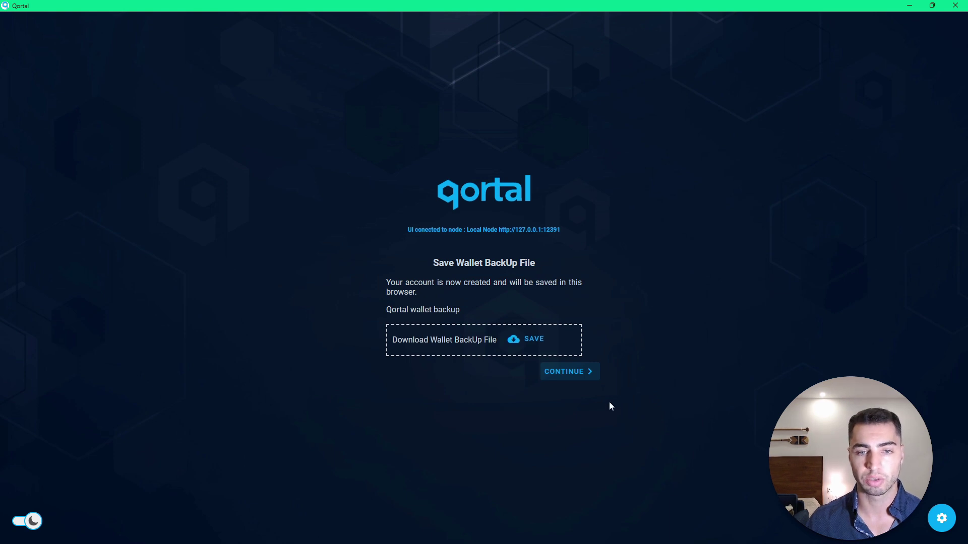
{"action": "left_click", "coordinate": [580, 382]}
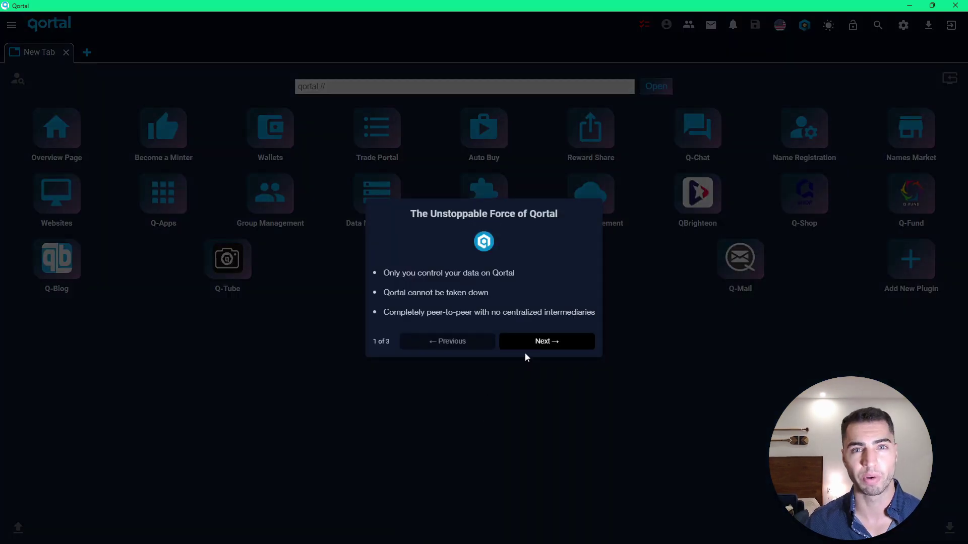
Go through the three-page introductory tour of Qortal and finish it
{"action": "left_click", "coordinate": [545, 348]}
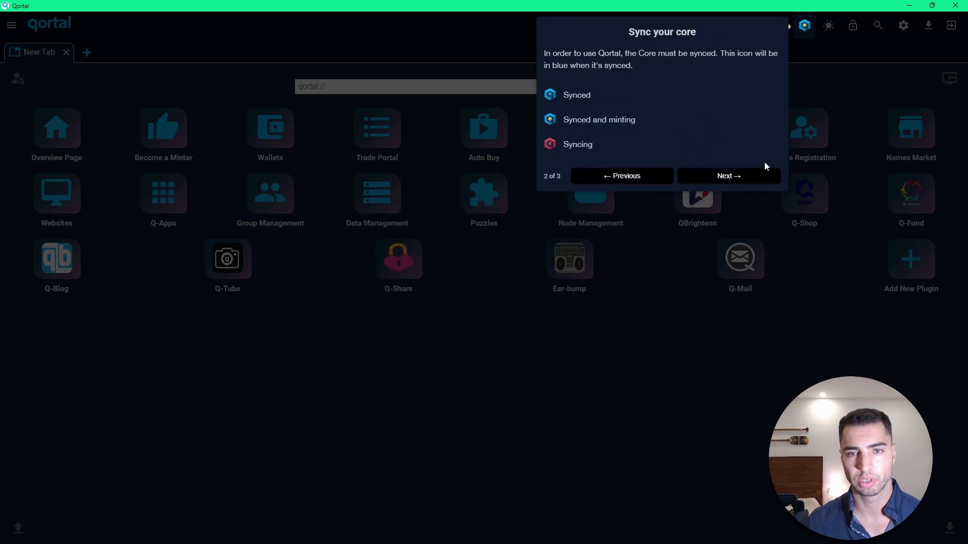
{"action": "left_click", "coordinate": [748, 174]}
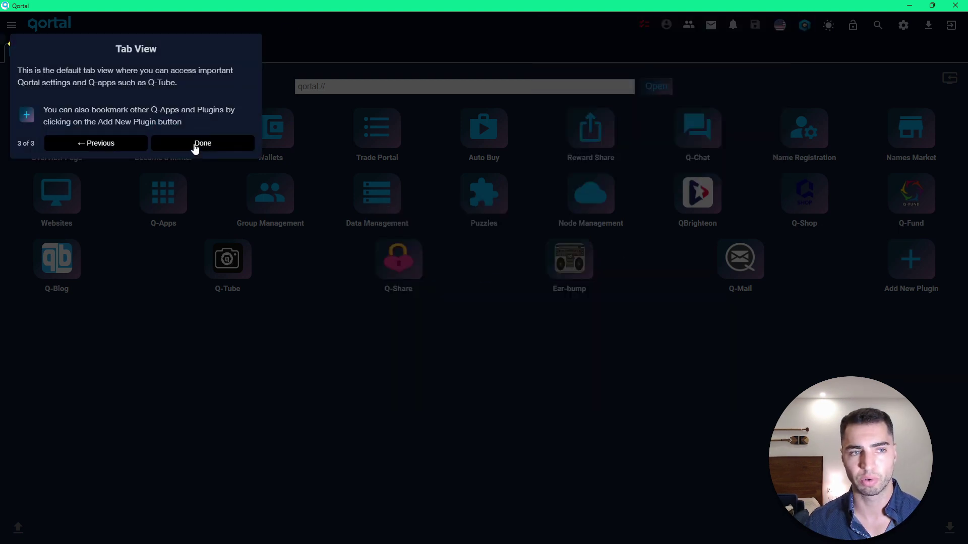
{"action": "left_click", "coordinate": [196, 150]}
{"action": "left_click", "coordinate": [492, 324]}
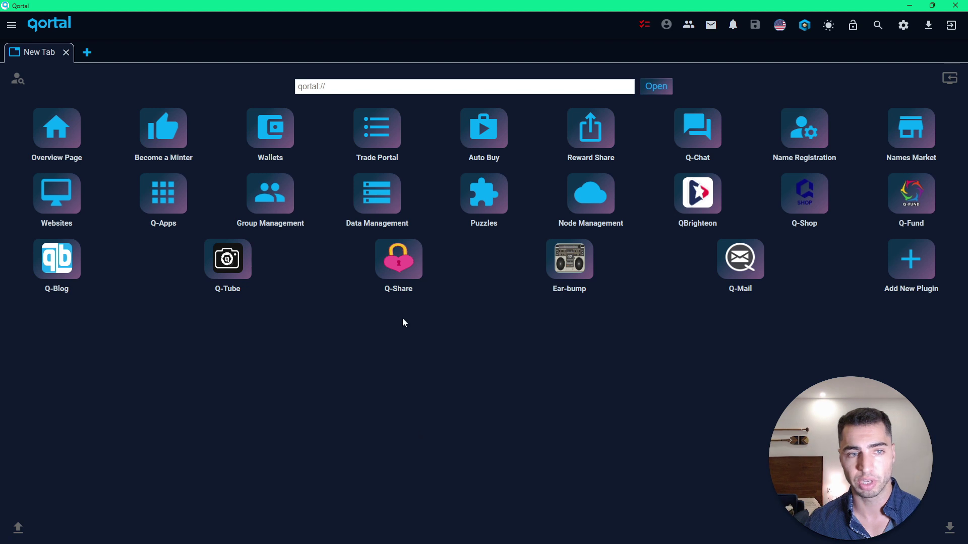
Open the Litecoin wallet in Wallets and copy its address to the clipboard
{"action": "left_click", "coordinate": [276, 136]}
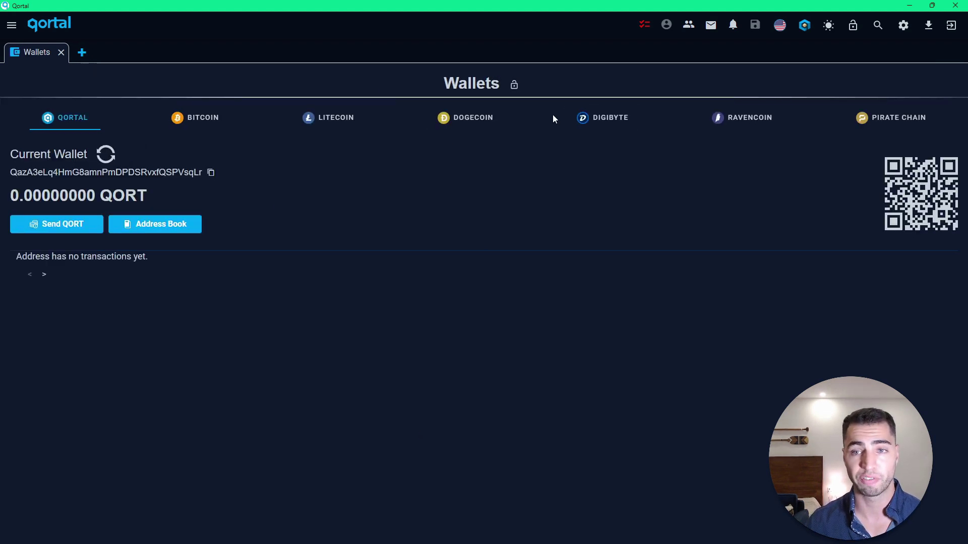
{"action": "left_click", "coordinate": [319, 121]}
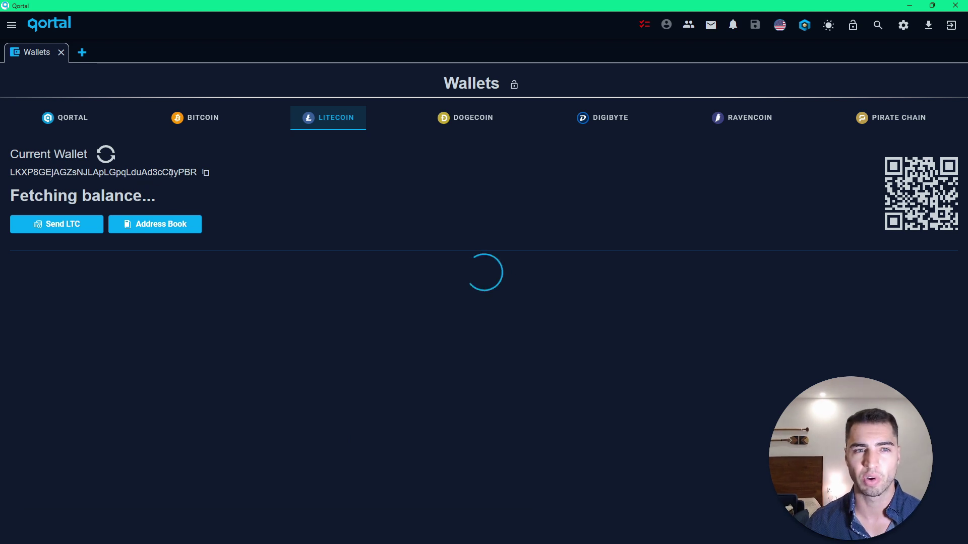
{"action": "left_click", "coordinate": [207, 176]}
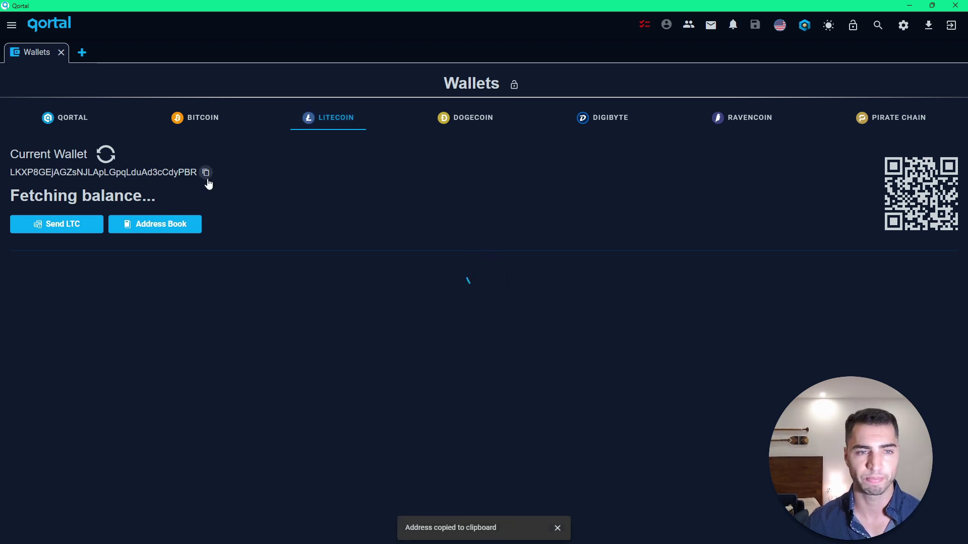
Switch to Chrome and open the withdrawal form for LTC from the Binance spot wallet
{"action": "mouse_move", "coordinate": [238, 529]}
{"action": "left_click", "coordinate": [106, 532]}
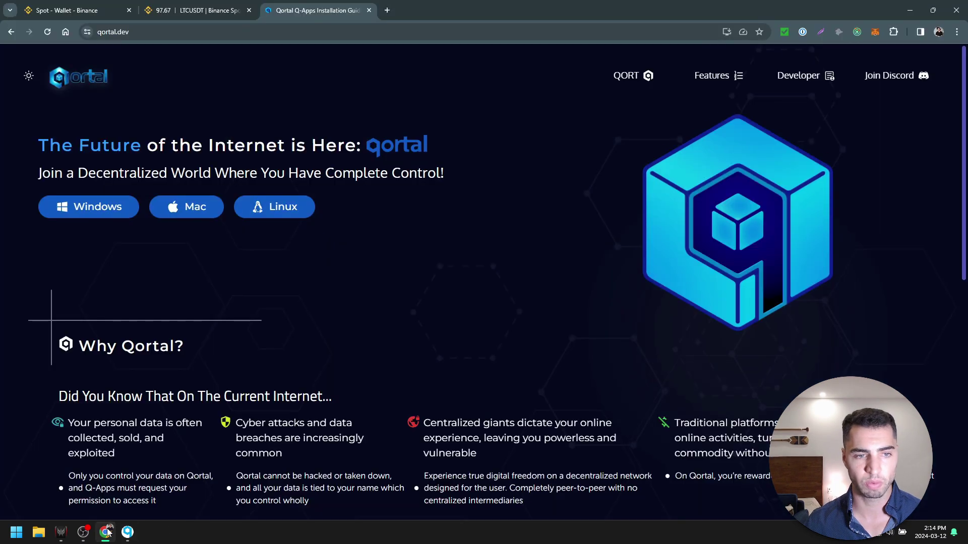
{"action": "left_click", "coordinate": [65, 6]}
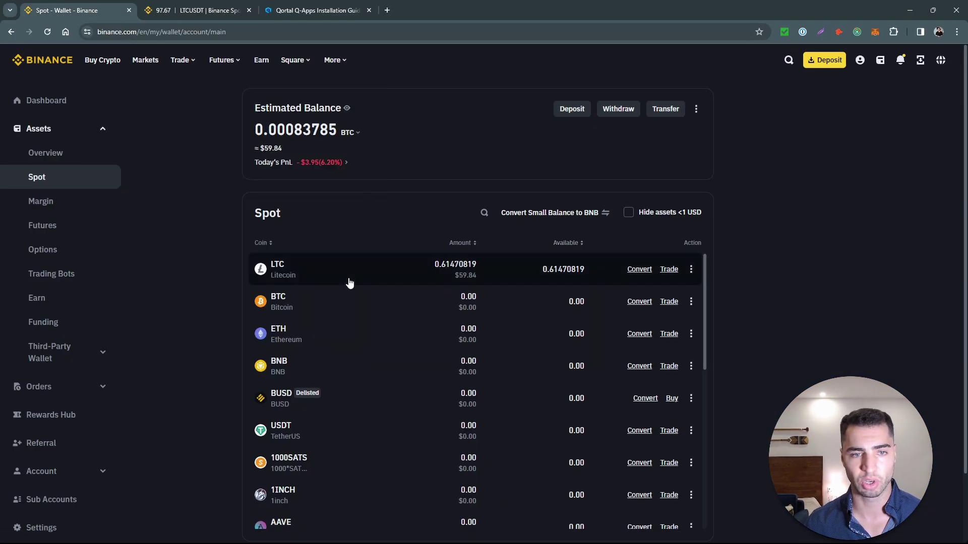
{"action": "left_click", "coordinate": [691, 269]}
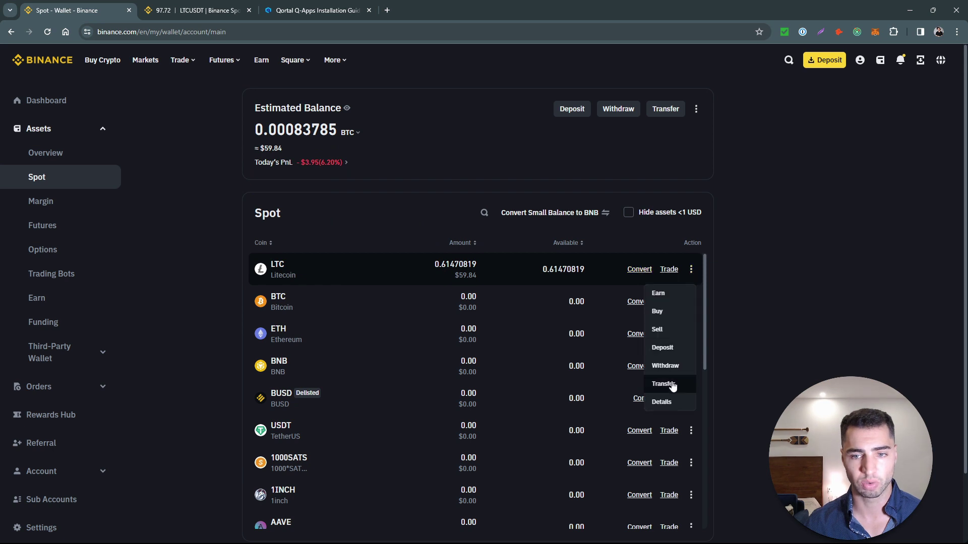
{"action": "left_click", "coordinate": [665, 366]}
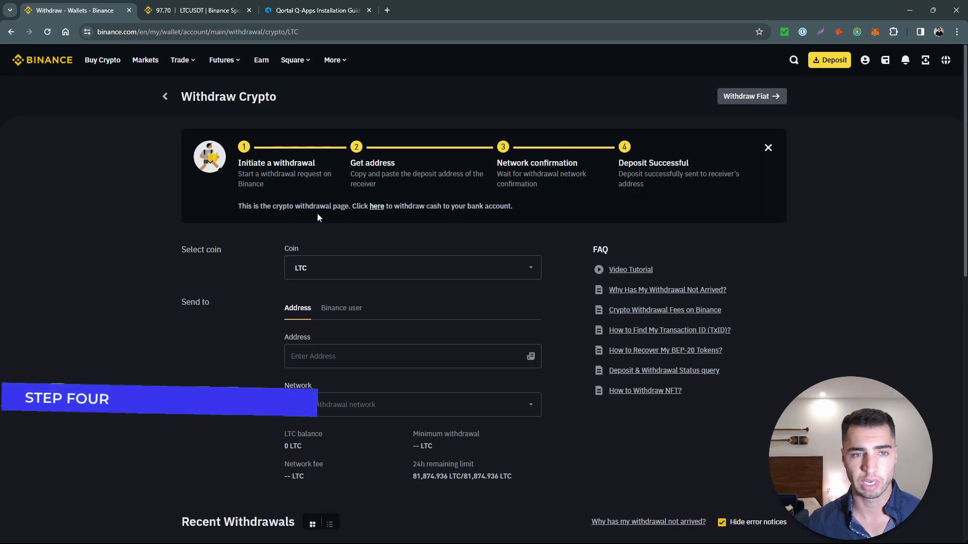
Paste the copied Litecoin wallet address as the withdrawal address and check the LTC network selection
{"action": "left_click", "coordinate": [328, 357]}
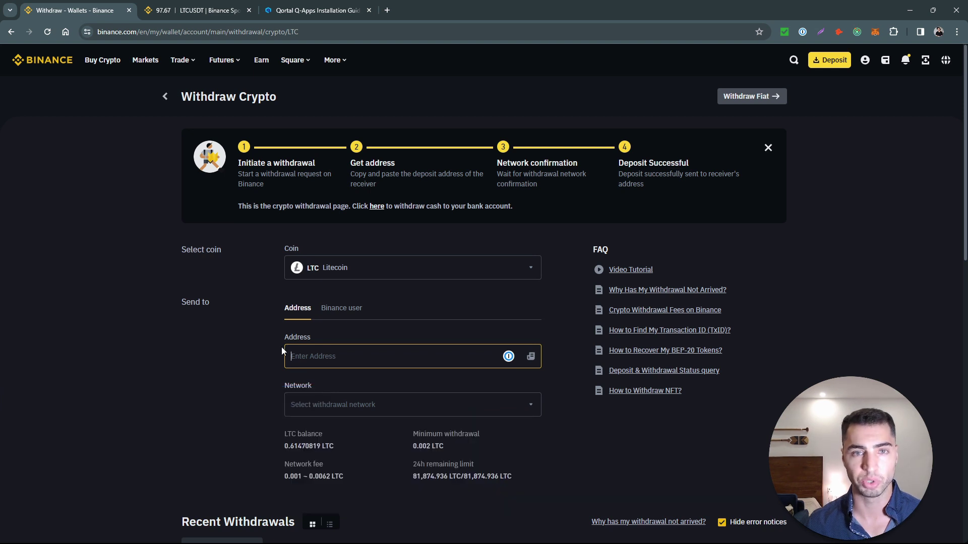
{"action": "key", "text": "ctrl+v"}
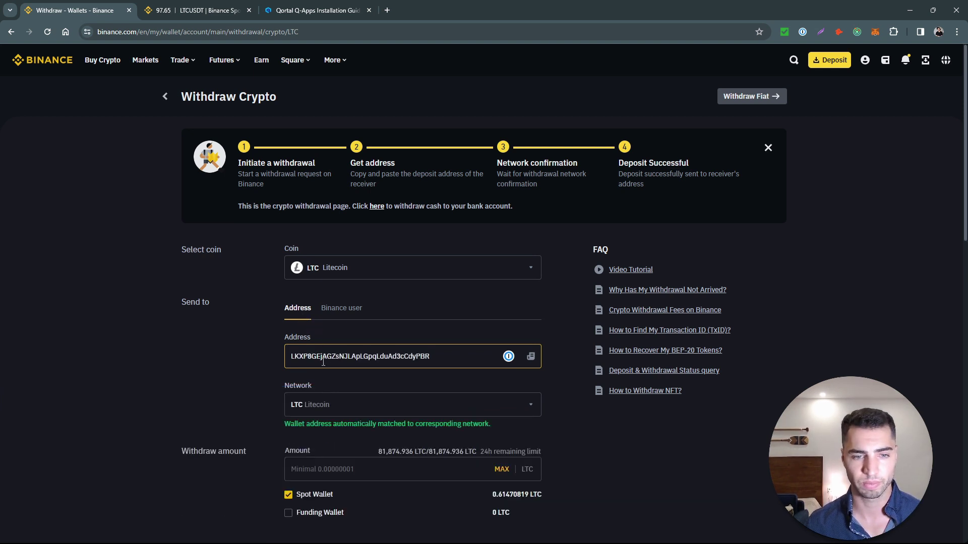
{"action": "left_click", "coordinate": [345, 407]}
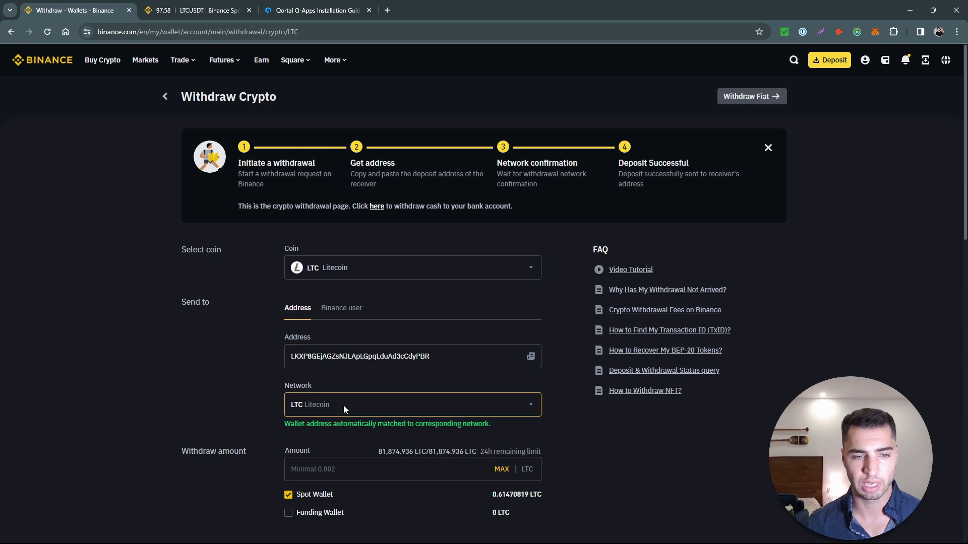
Check the available networks for the withdrawal and submit a withdrawal of 0.1 LTC from the spot wallet
{"action": "left_click", "coordinate": [344, 405]}
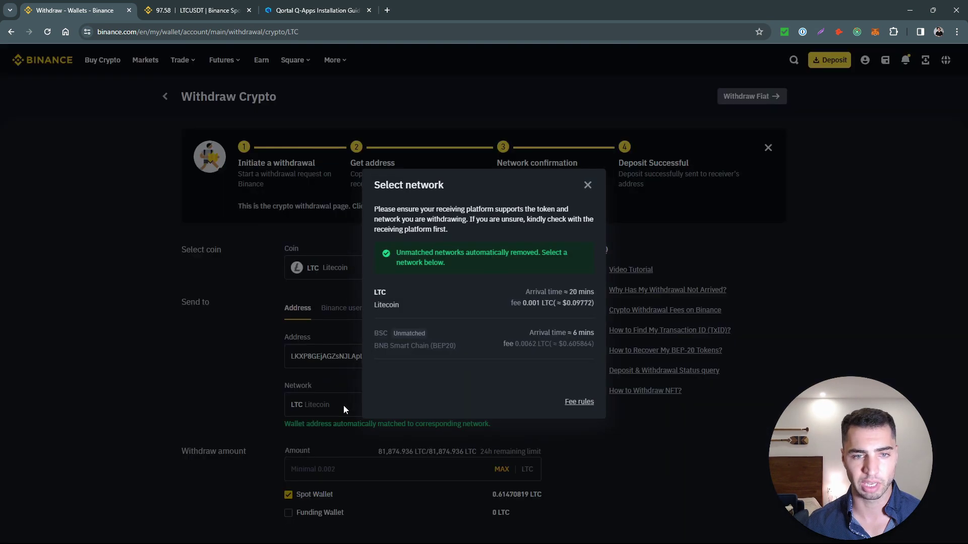
{"action": "left_click", "coordinate": [588, 185]}
{"action": "scroll", "coordinate": [207, 349], "scroll_direction": "down", "scroll_amount": 3}
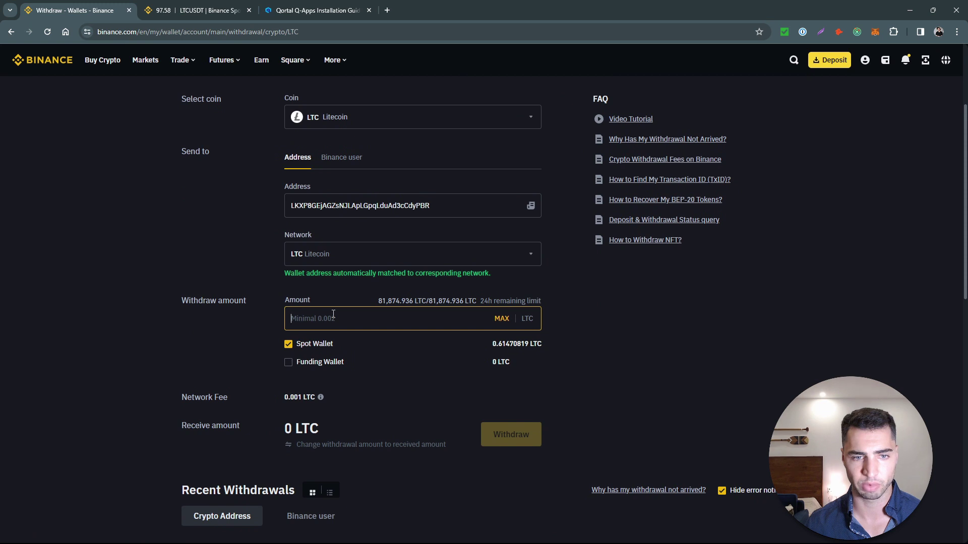
{"action": "scroll", "coordinate": [333, 314], "scroll_direction": "up", "scroll_amount": 3}
{"action": "scroll", "coordinate": [331, 316], "scroll_direction": "down", "scroll_amount": 2}
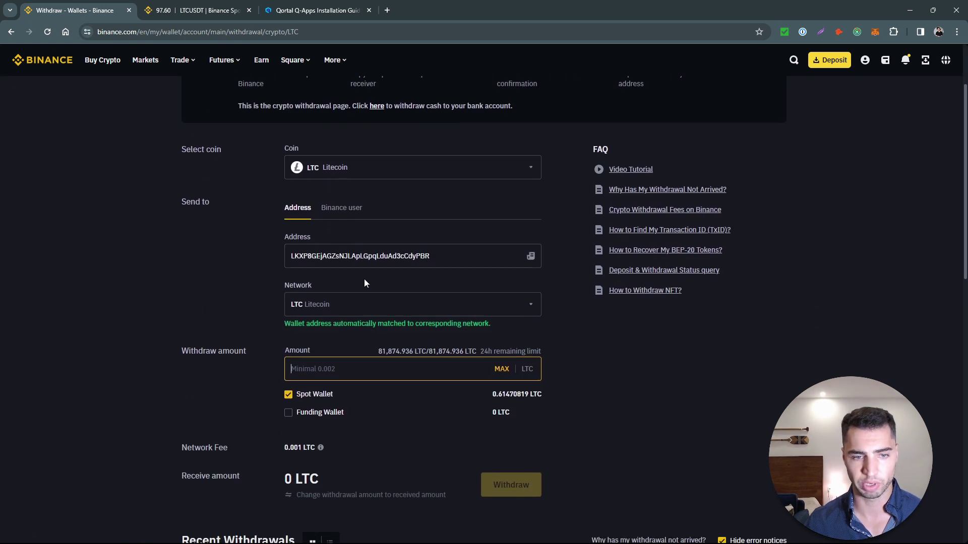
{"action": "type", "text": "0.1"}
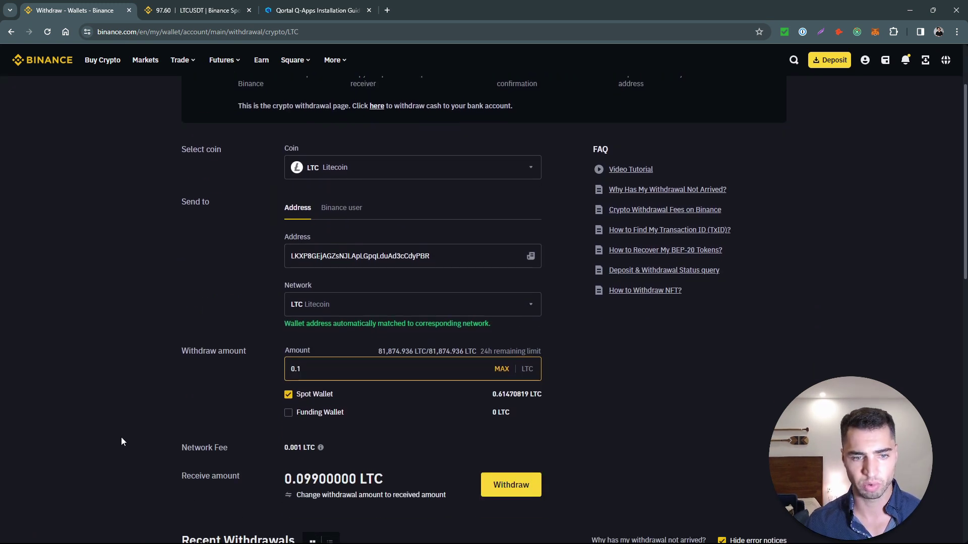
{"action": "left_click", "coordinate": [117, 400]}
{"action": "scroll", "coordinate": [123, 392], "scroll_direction": "down", "scroll_amount": 2}
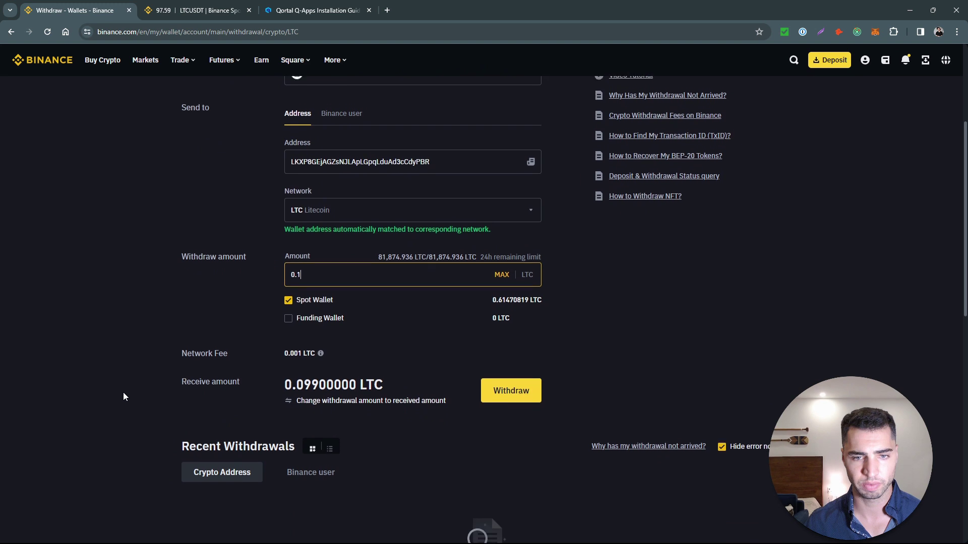
{"action": "left_click", "coordinate": [511, 384]}
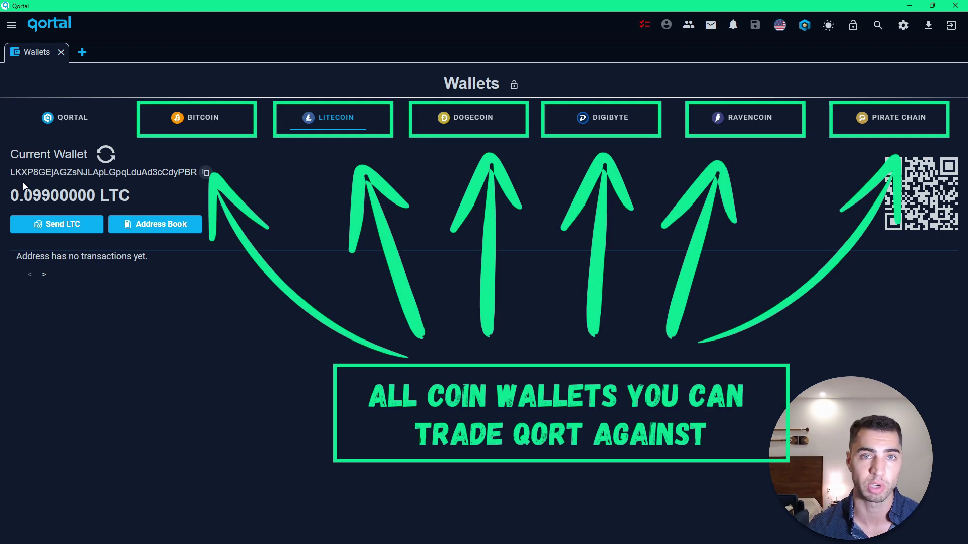
Switch to Qortal and open the Trade Portal in a new tab next to Wallets
{"action": "left_click", "coordinate": [82, 52]}
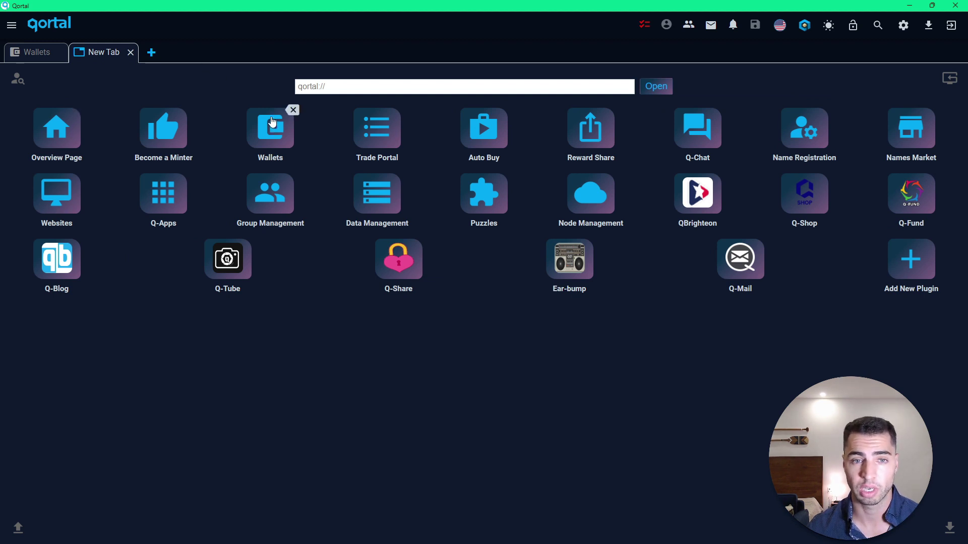
{"action": "left_click", "coordinate": [373, 145]}
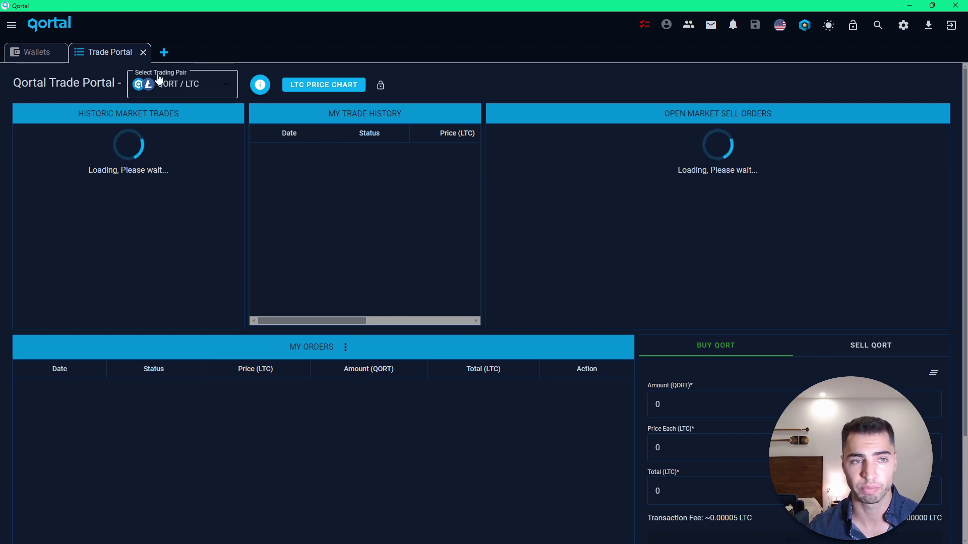
{"action": "left_click", "coordinate": [163, 54]}
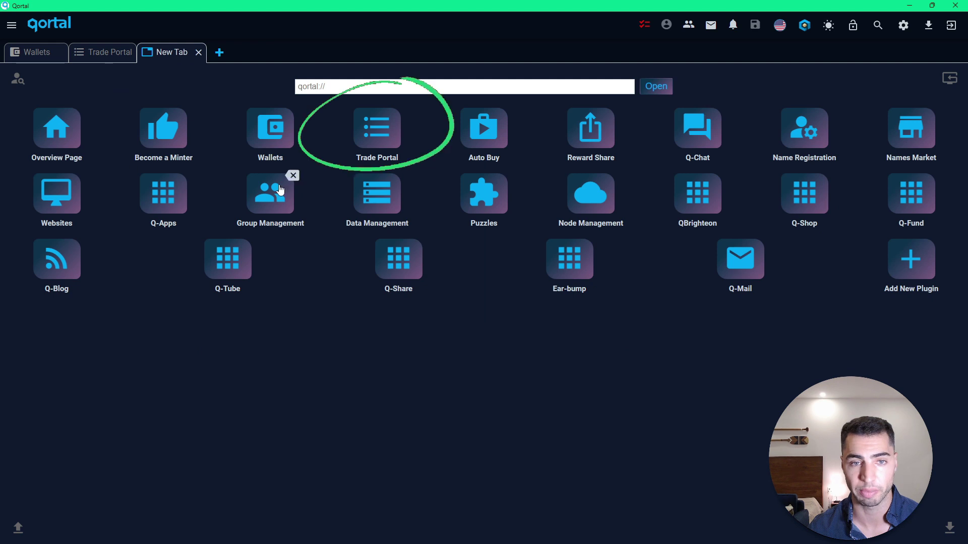
{"action": "left_click", "coordinate": [199, 52]}
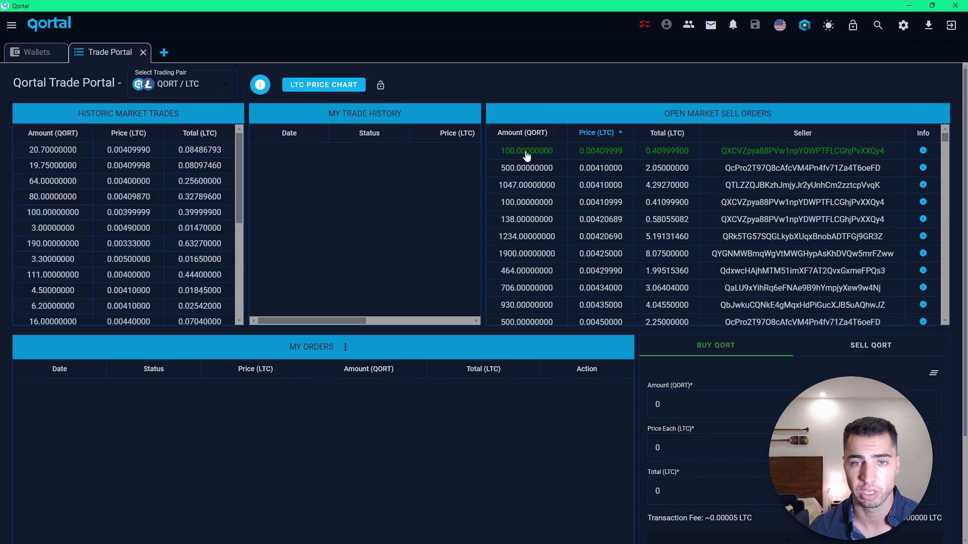
Buy 100 QORT from the open market sell order priced at 0.00409999 LTC and review the purchase under My Orders
{"action": "left_click", "coordinate": [607, 153]}
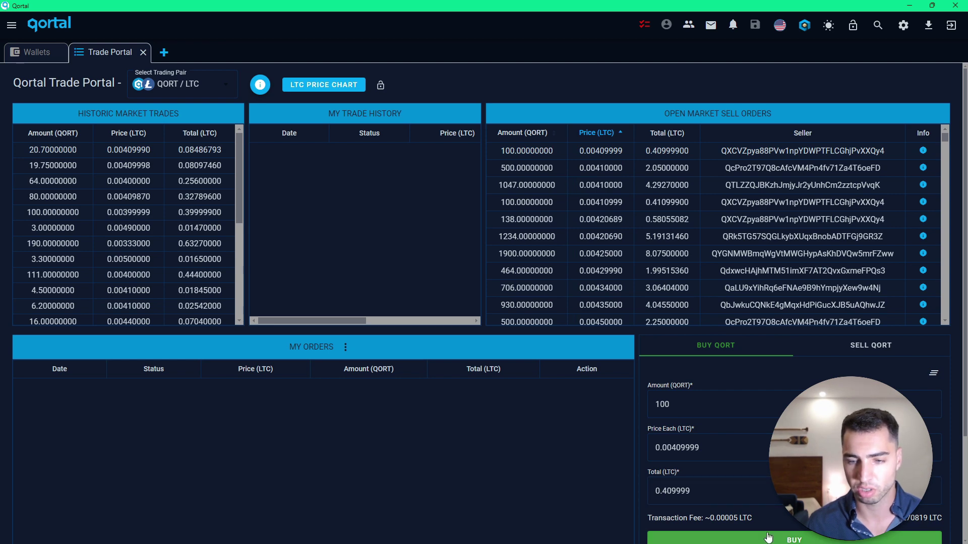
{"action": "left_click", "coordinate": [768, 538]}
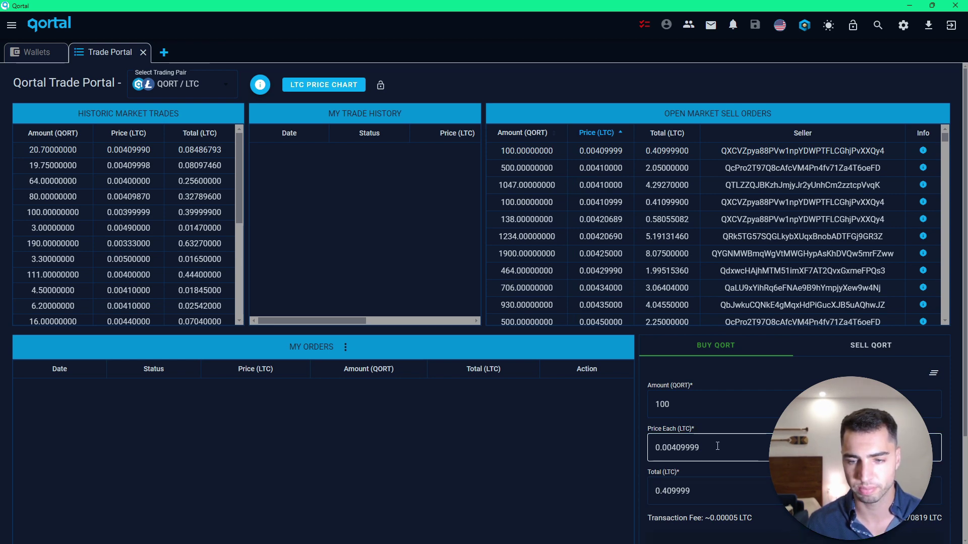
{"action": "scroll", "coordinate": [533, 425], "scroll_direction": "down", "scroll_amount": 2}
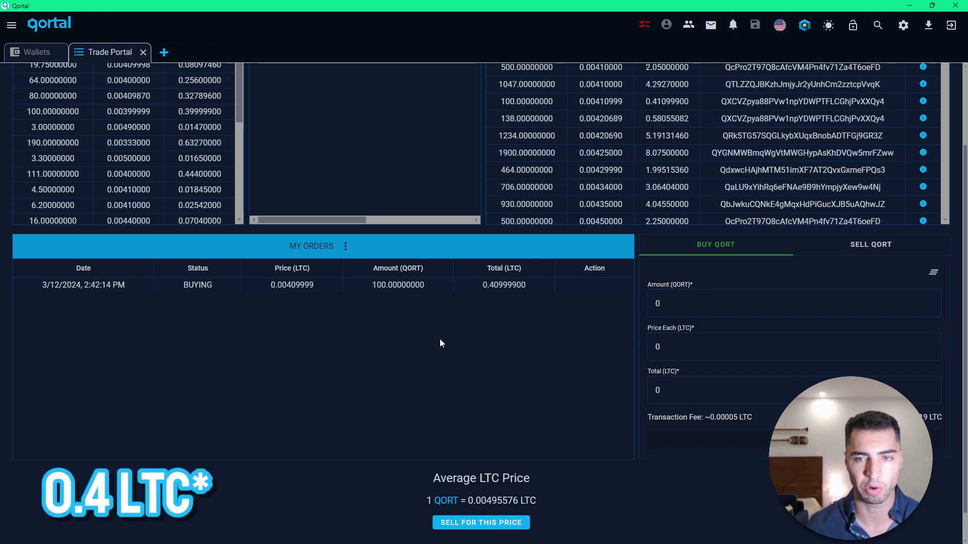
{"action": "scroll", "coordinate": [439, 339], "scroll_direction": "up", "scroll_amount": 2}
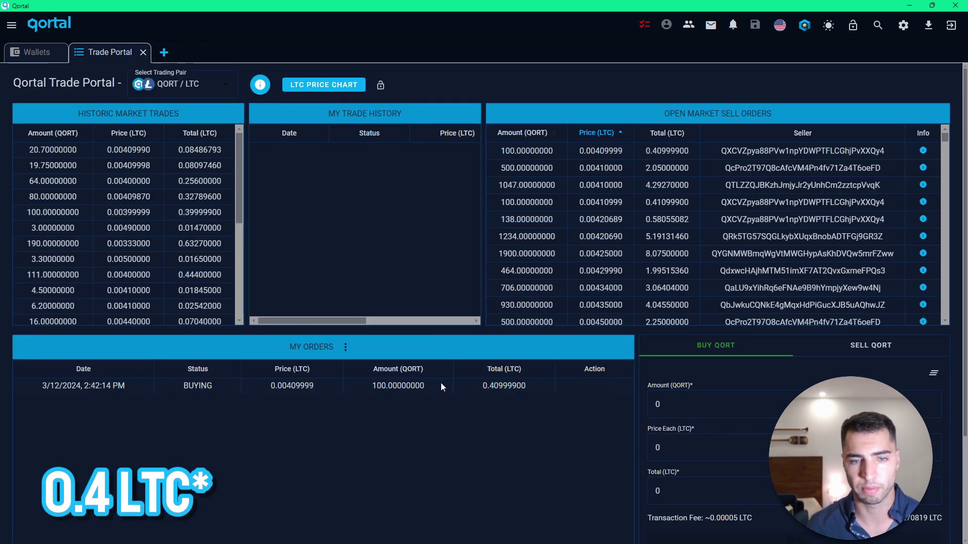
{"action": "scroll", "coordinate": [441, 383], "scroll_direction": "down", "scroll_amount": 1}
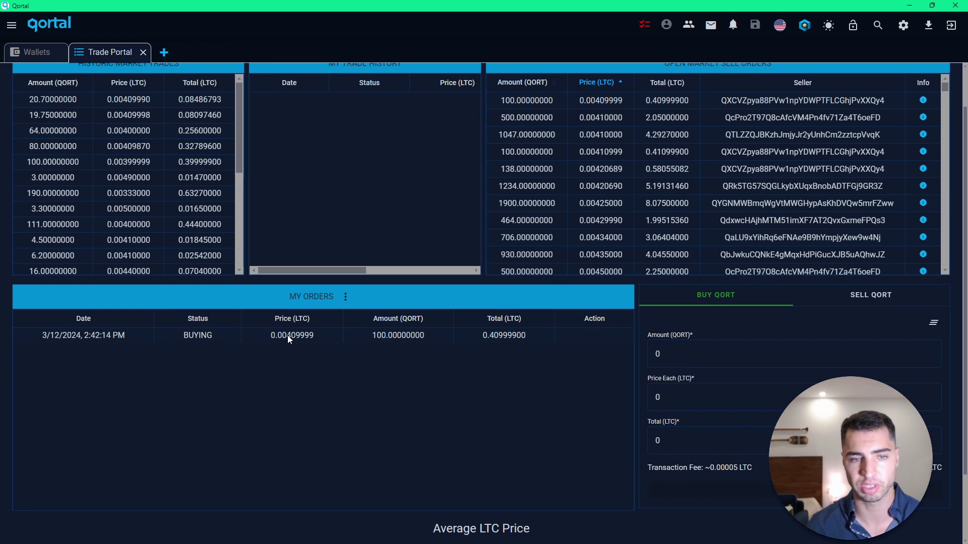
{"action": "scroll", "coordinate": [287, 336], "scroll_direction": "up", "scroll_amount": 1}
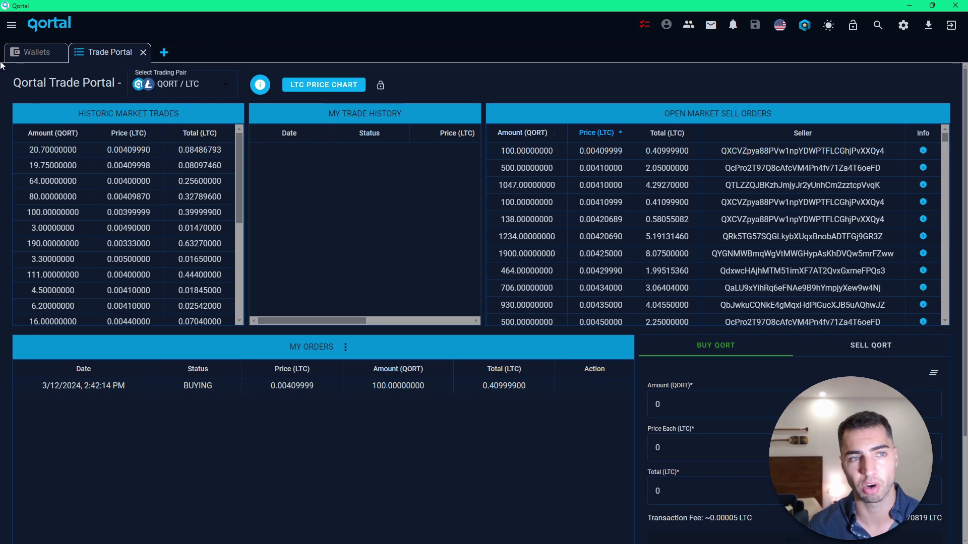
Check the QORT balance in the Qortal wallet and return to the Trade Portal to review the trade history
{"action": "left_click", "coordinate": [36, 56]}
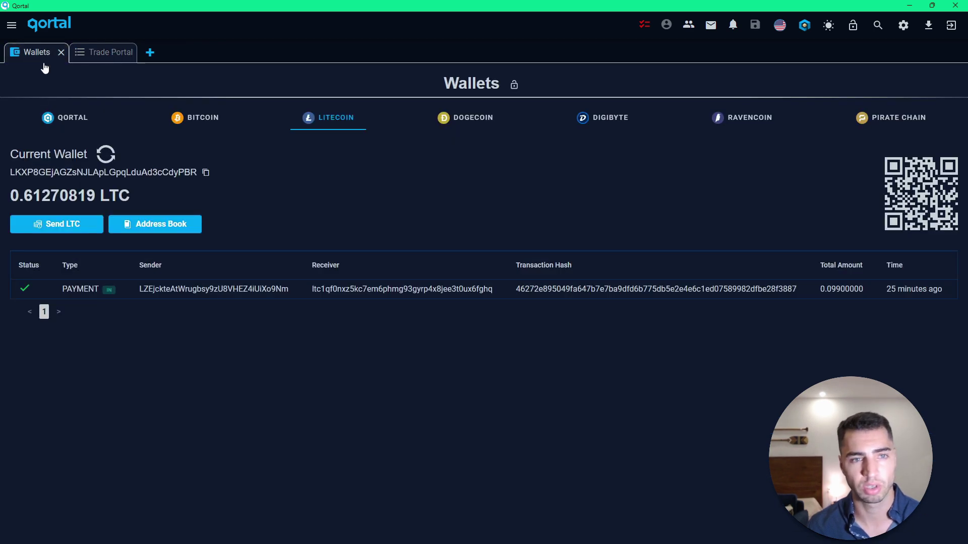
{"action": "left_click", "coordinate": [84, 123]}
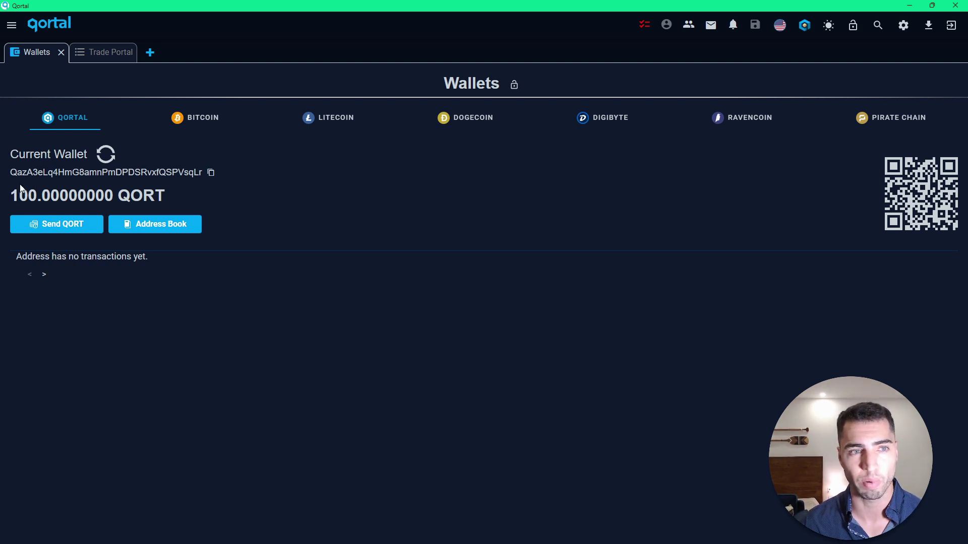
{"action": "left_click", "coordinate": [105, 54]}
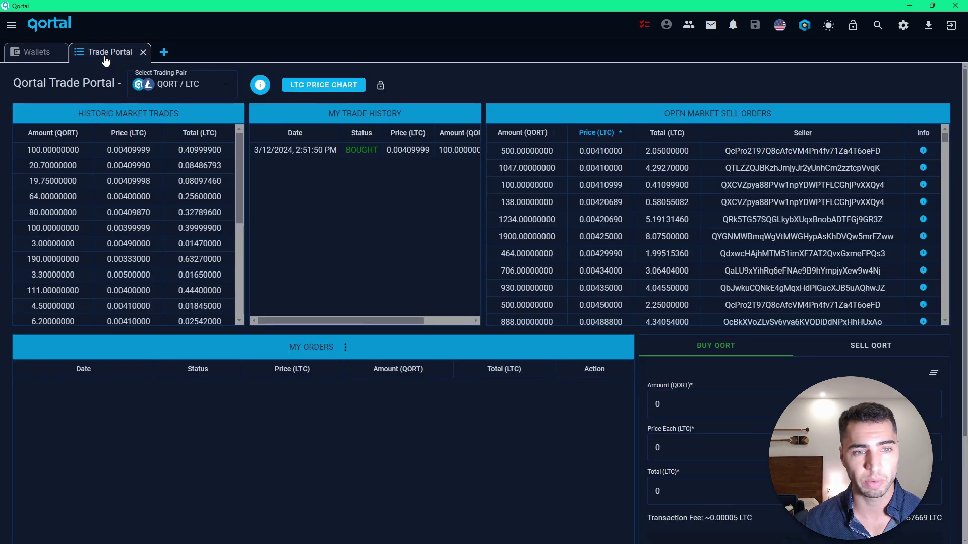